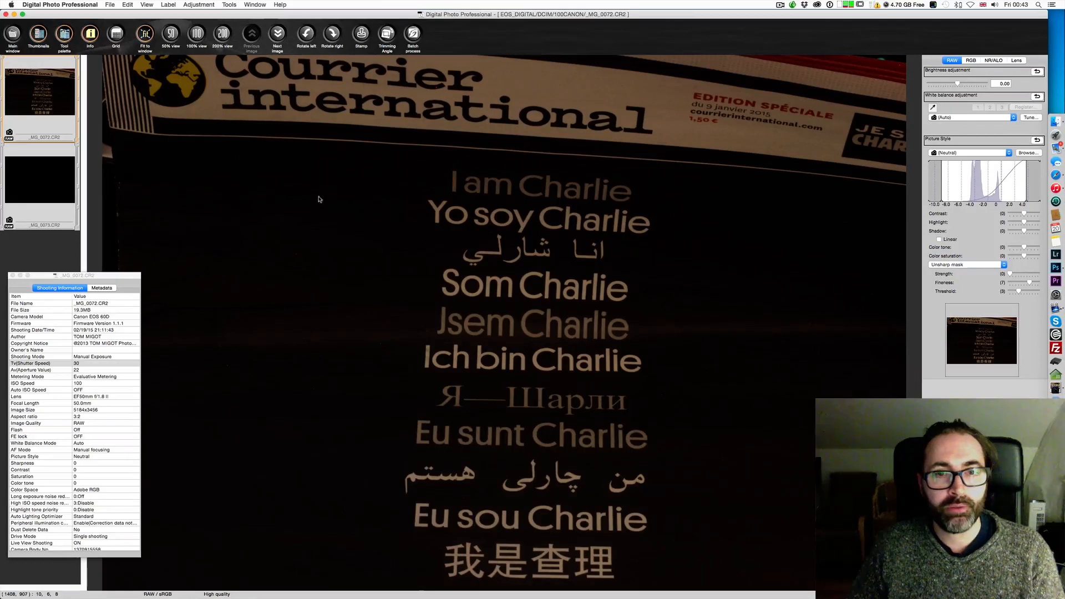
Inspect _MG_0072.CR2 for hot pixels at 100% around the masthead, and compare the same area in the dark frame _MG_0073.CR2.
left_click(197, 33)
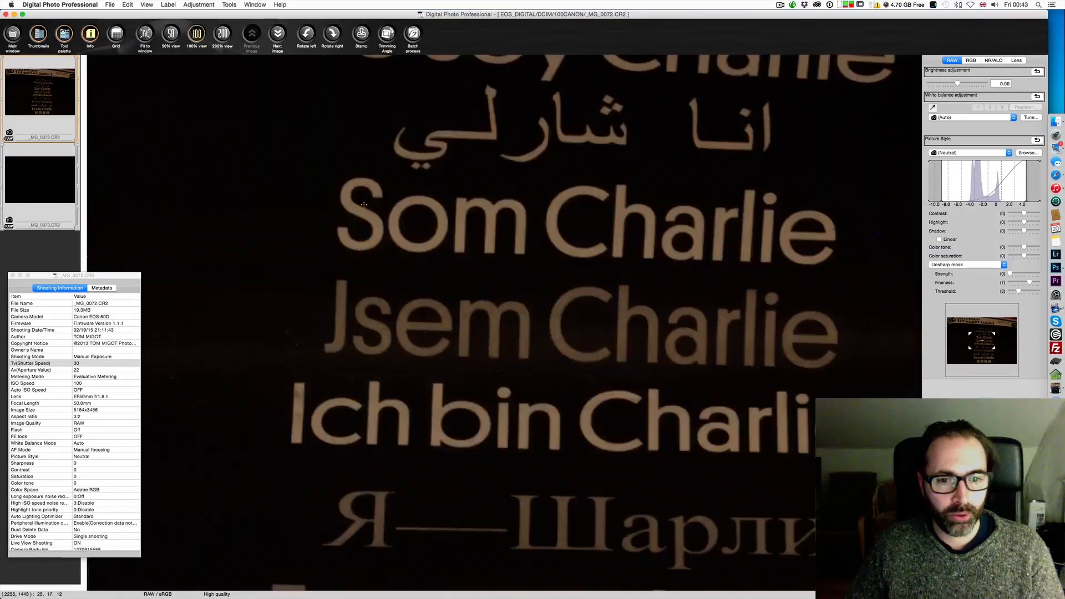
left_click_drag(569, 221, 603, 243)
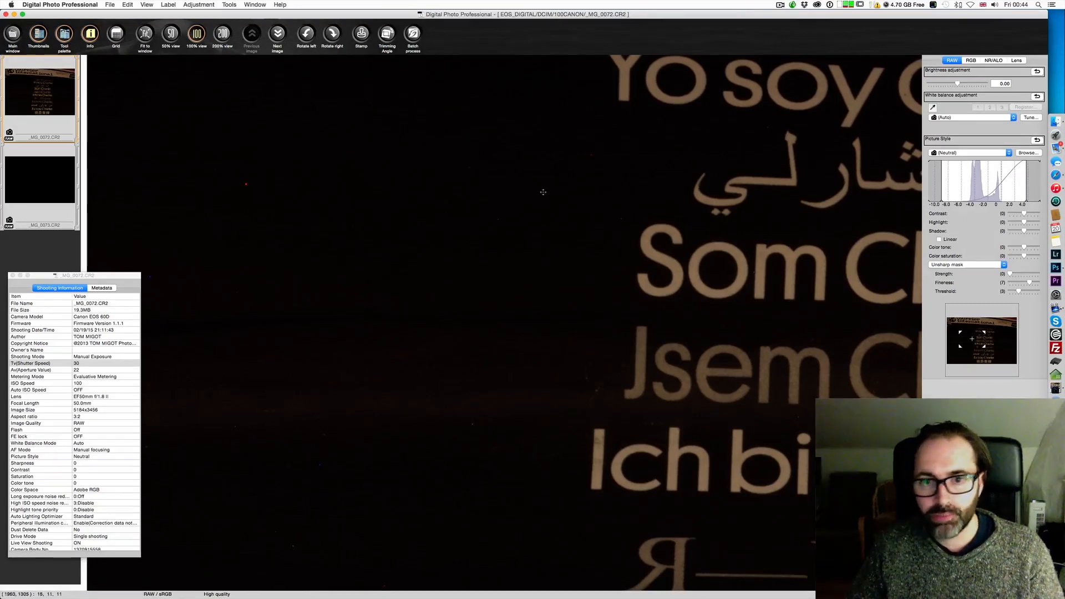
left_click_drag(543, 192, 531, 470)
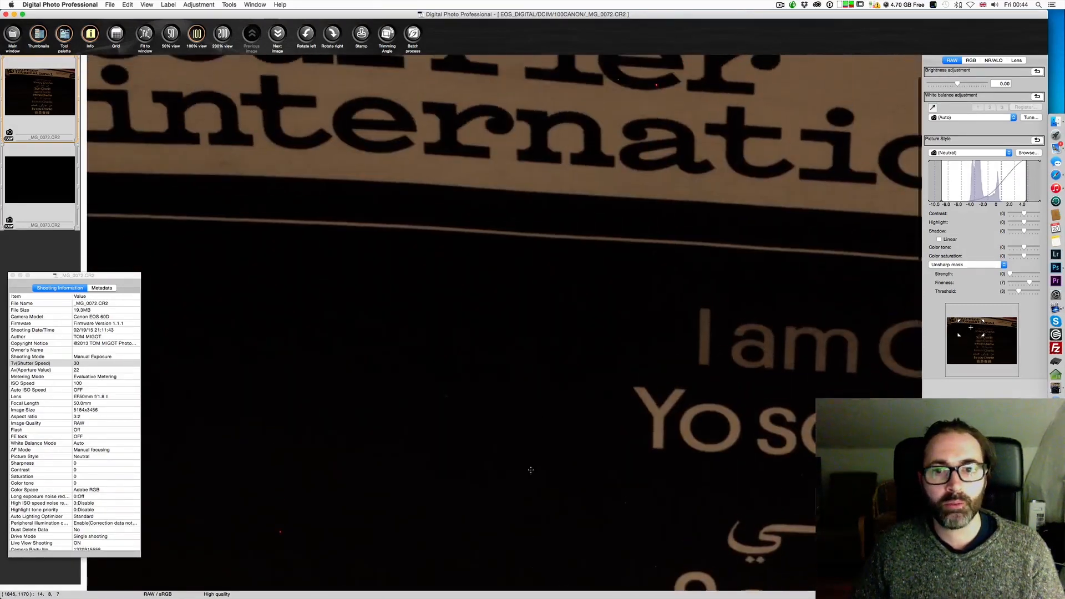
left_click_drag(553, 209, 490, 278)
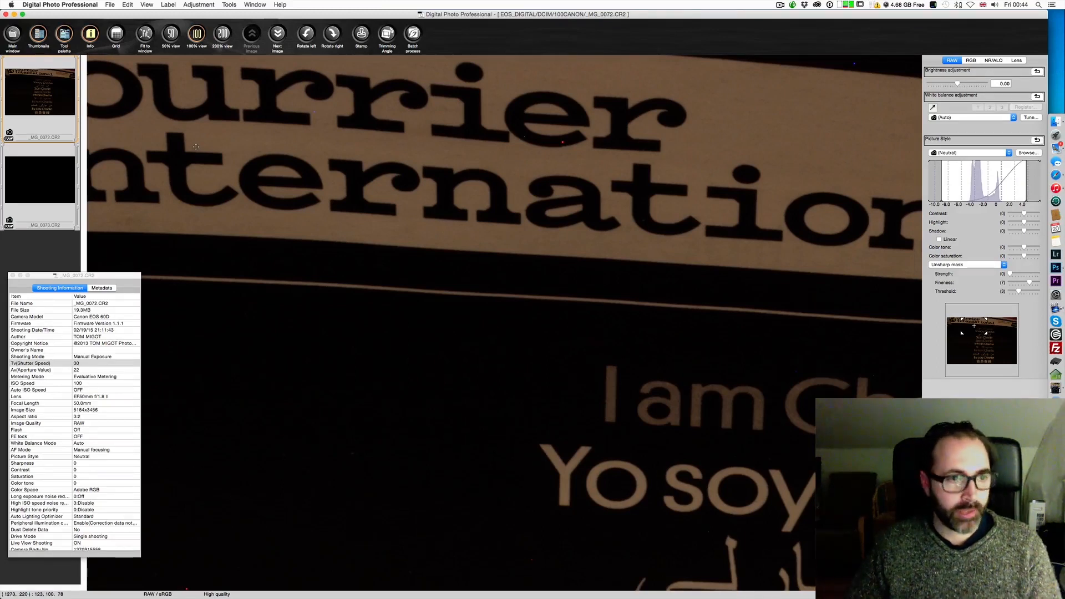
left_click(57, 172)
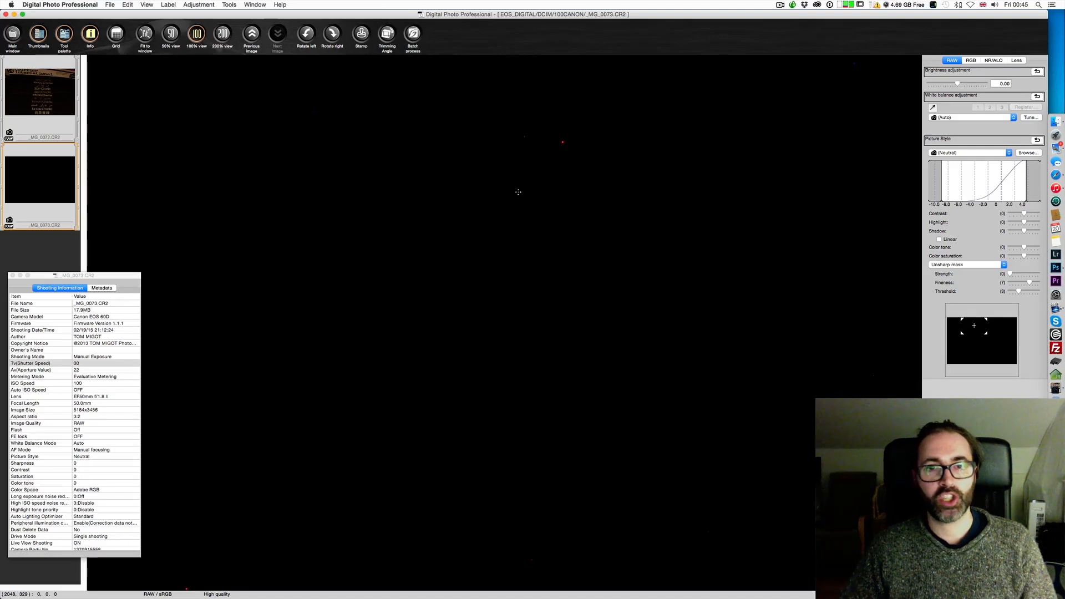
Switch to Photoshop and open both _MG_0072.TIF and _MG_0073.TIF from the Noise folder on the Desktop.
key("super+Tab")
key("super+Tab")
key("super+Tab")
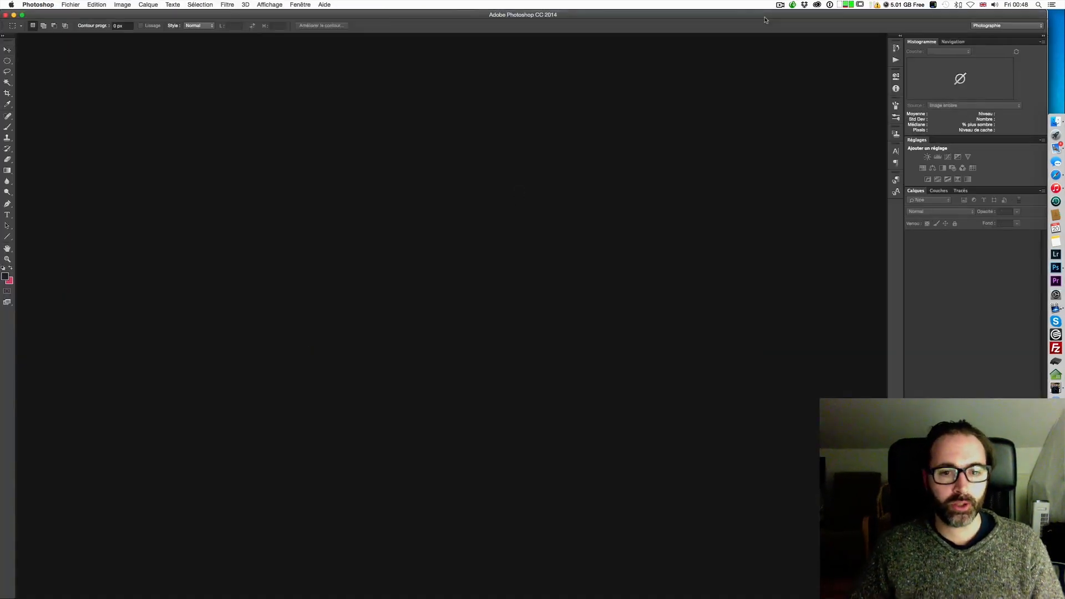
key("super+Tab")
key("super+Tab")
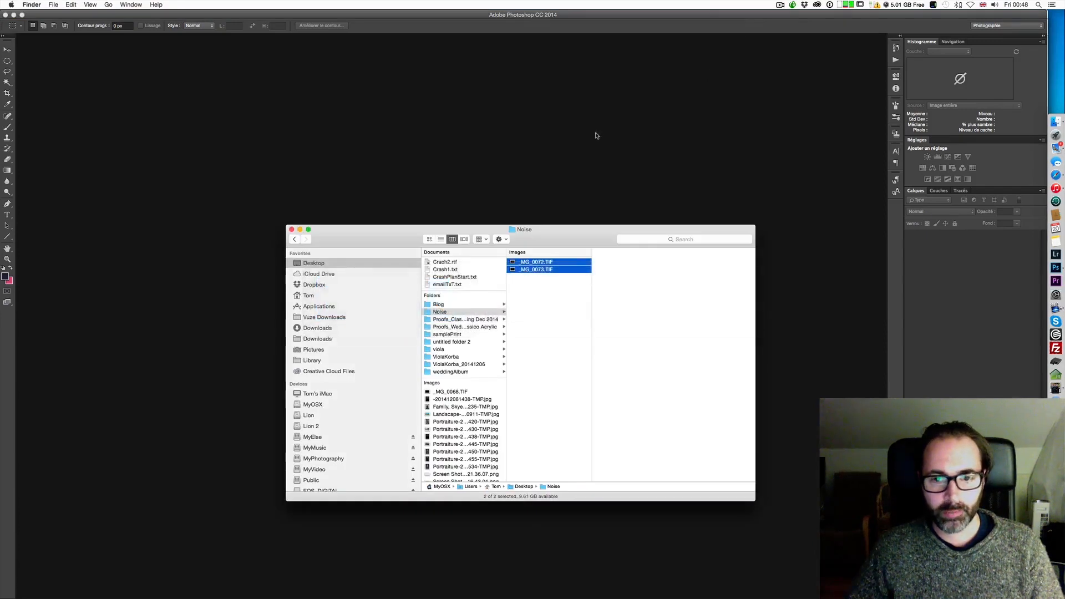
left_click_drag(543, 265, 444, 144)
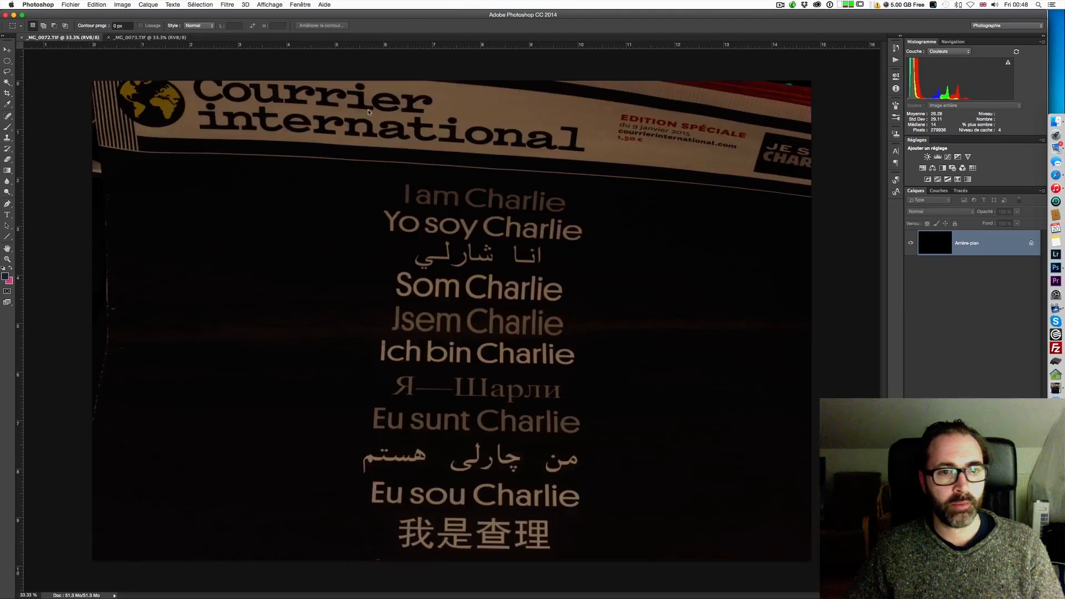
Copy the entire black image _MG_0073.TIF and paste it as a new layer above the background in _MG_0072.TIF.
key("super+plus")
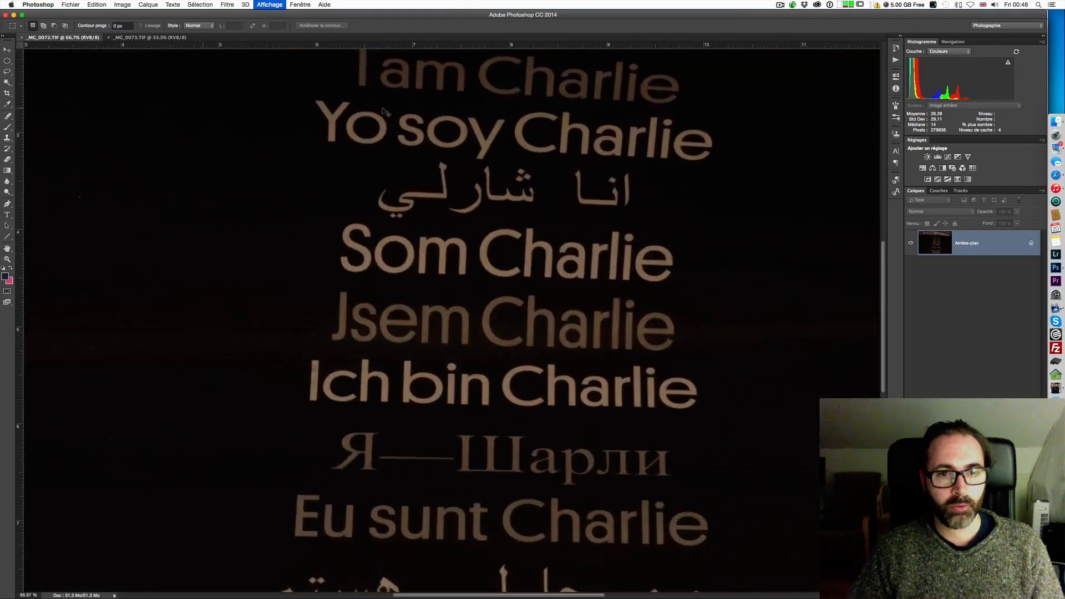
scroll(377, 108, "up", 10)
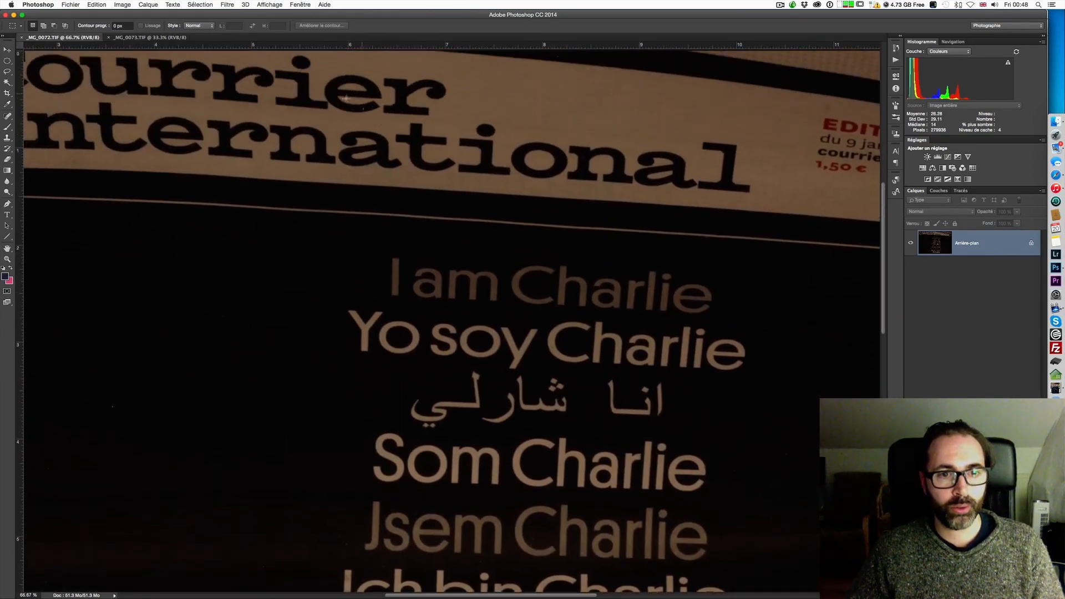
left_click(155, 37)
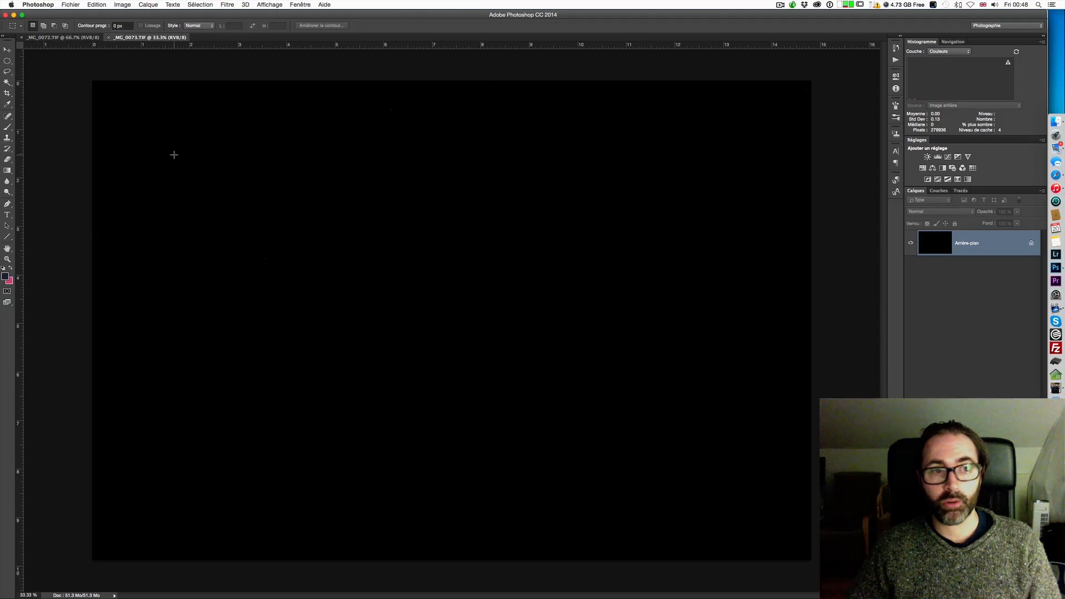
key("super+a")
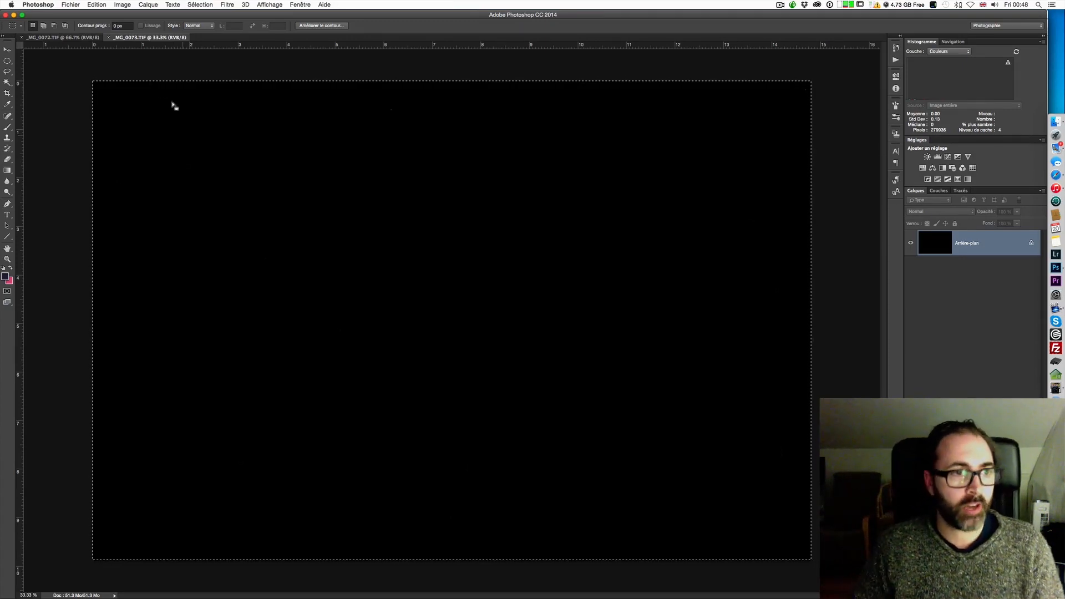
left_click(84, 39)
key("super+minus")
key("super+minus")
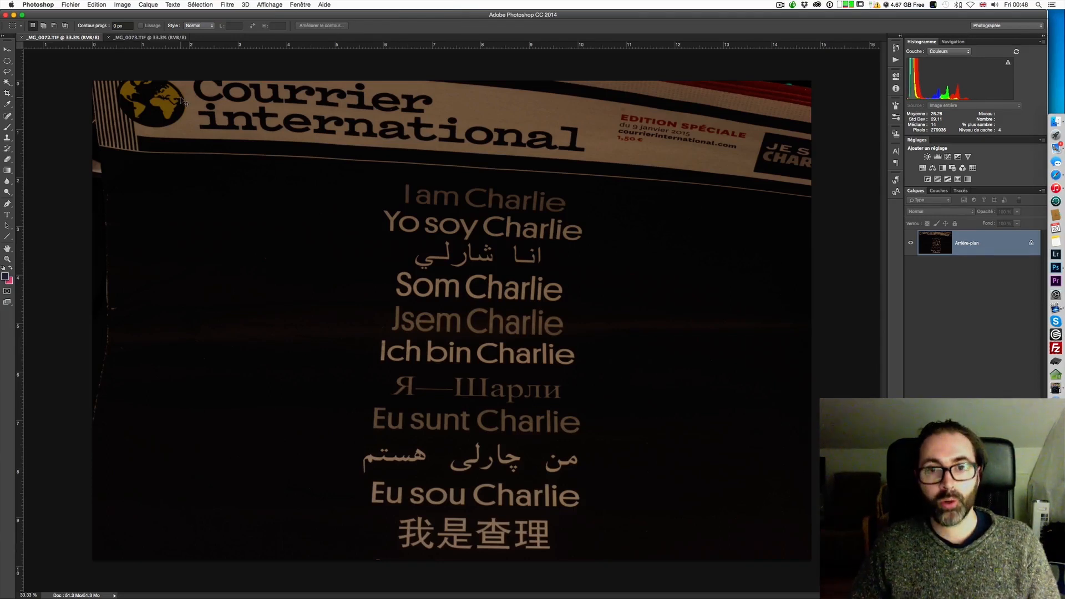
key("super+v")
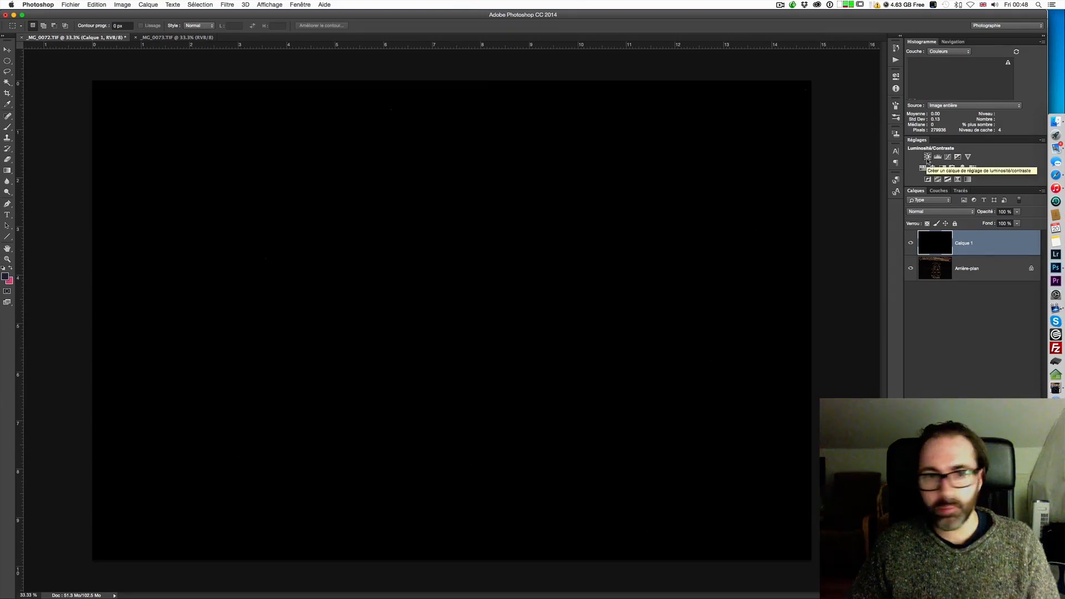
Add a Luminosité/Contraste adjustment layer above the pasted dark frame with the brightness raised to 150.
left_click(927, 157)
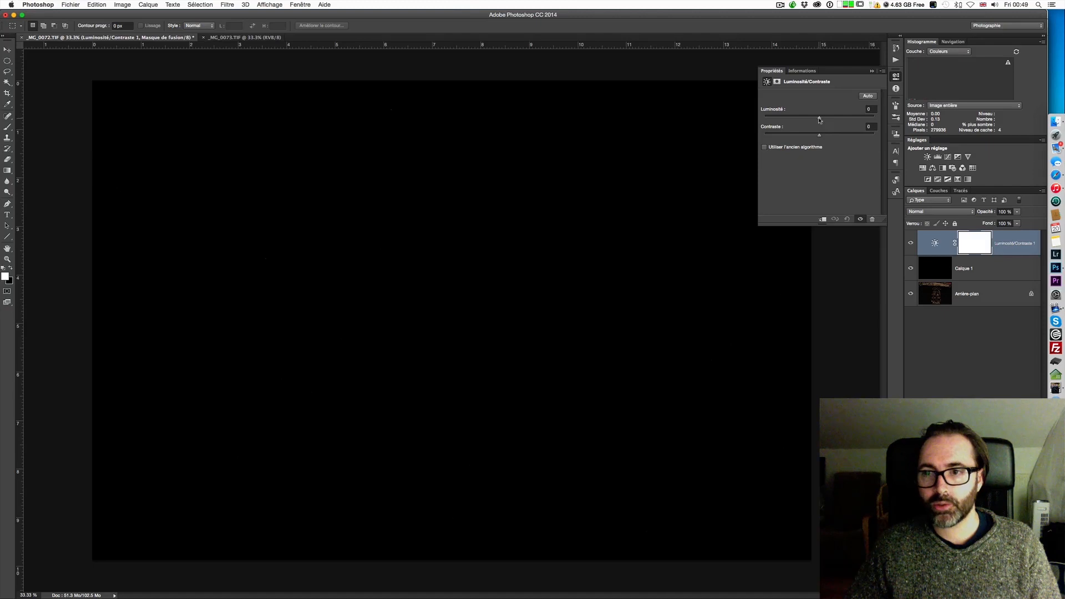
left_click_drag(820, 118, 875, 119)
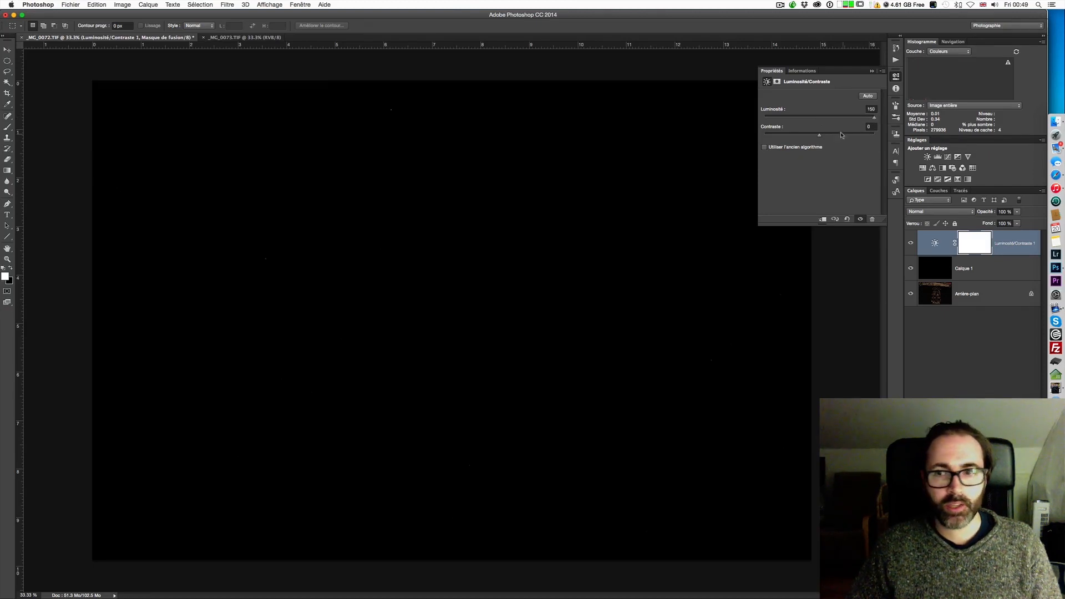
left_click(872, 71)
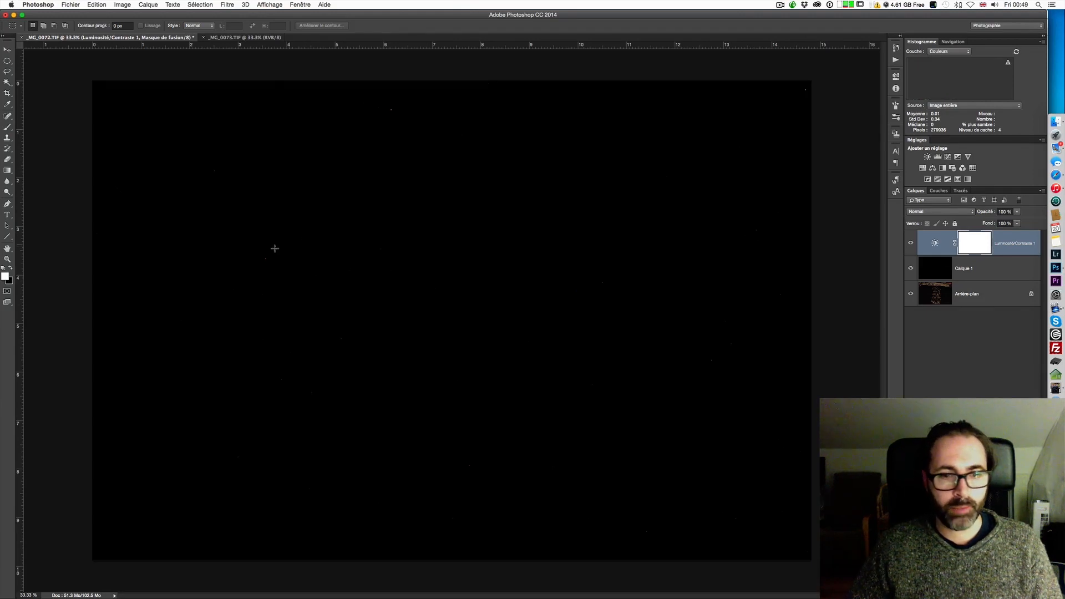
Set the blending mode of the dark frame layer Calque 1 to Soustraction.
left_click(924, 266)
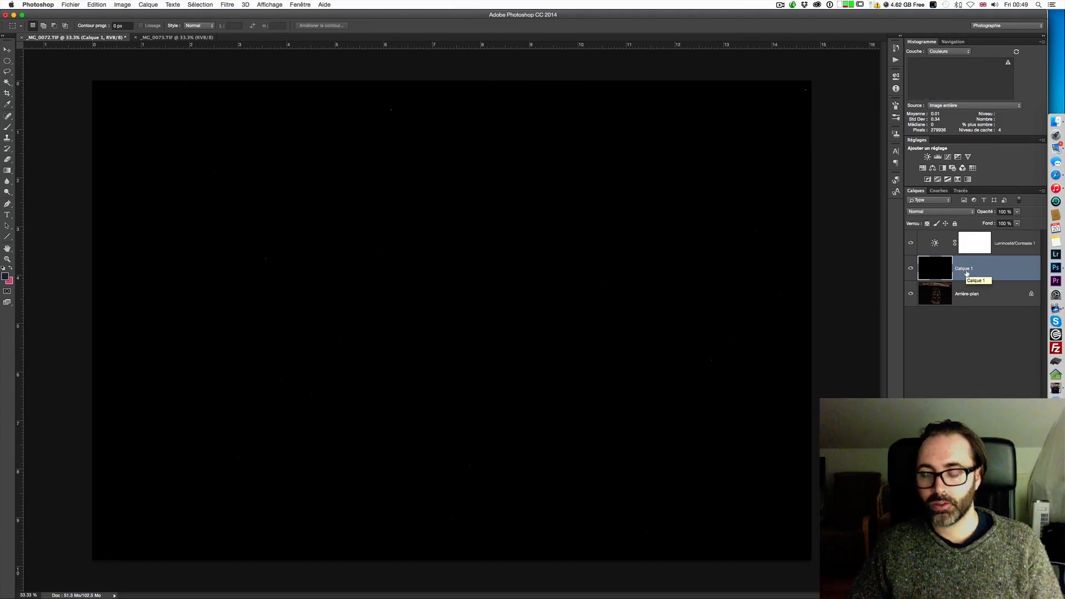
left_click(948, 214)
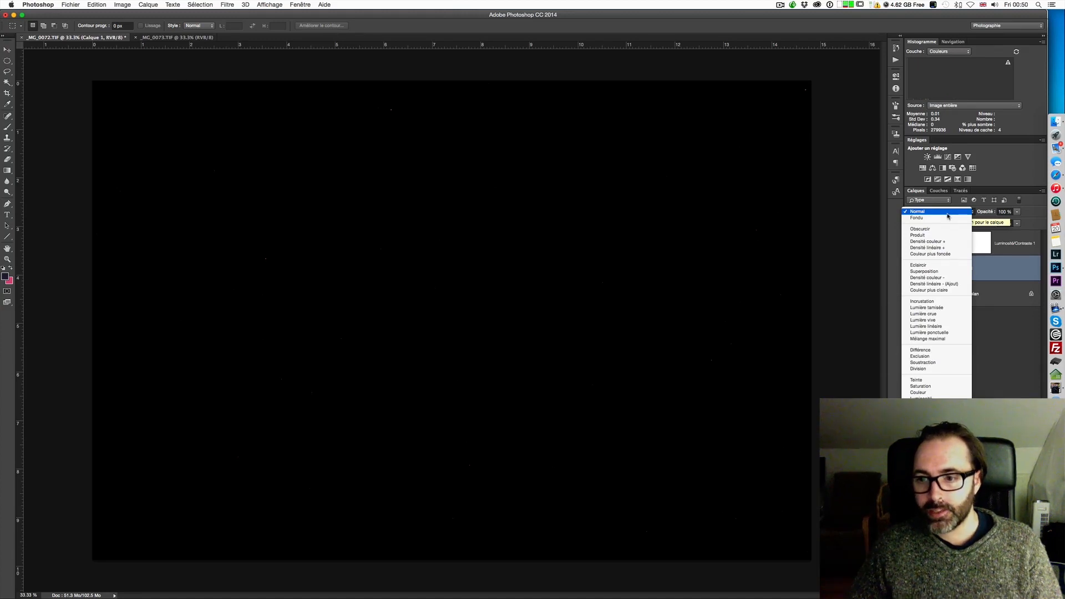
left_click(936, 363)
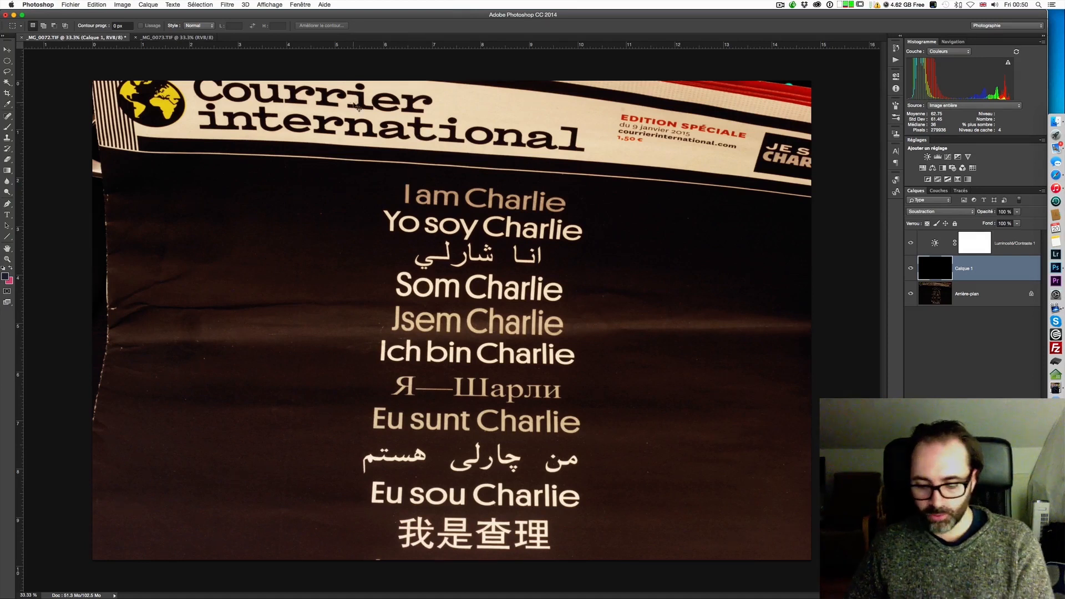
Compare the magnified photo with and without the subtracted dark frame by hiding Calque 1 and showing it again.
key("super+plus")
scroll(356, 106, "up", 10)
scroll(383, 111, "left", 4)
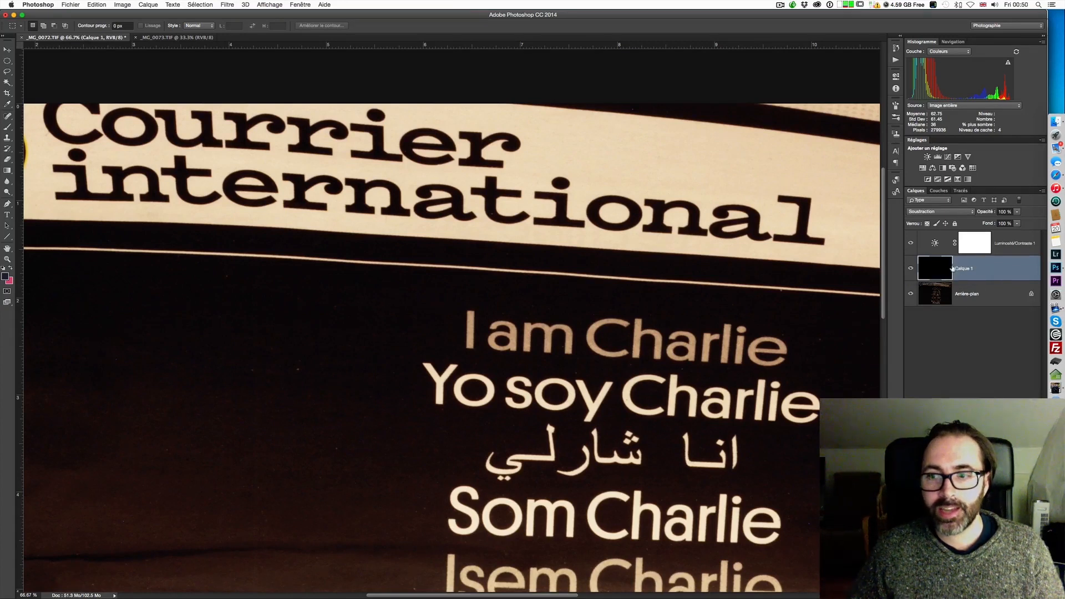
left_click(910, 269)
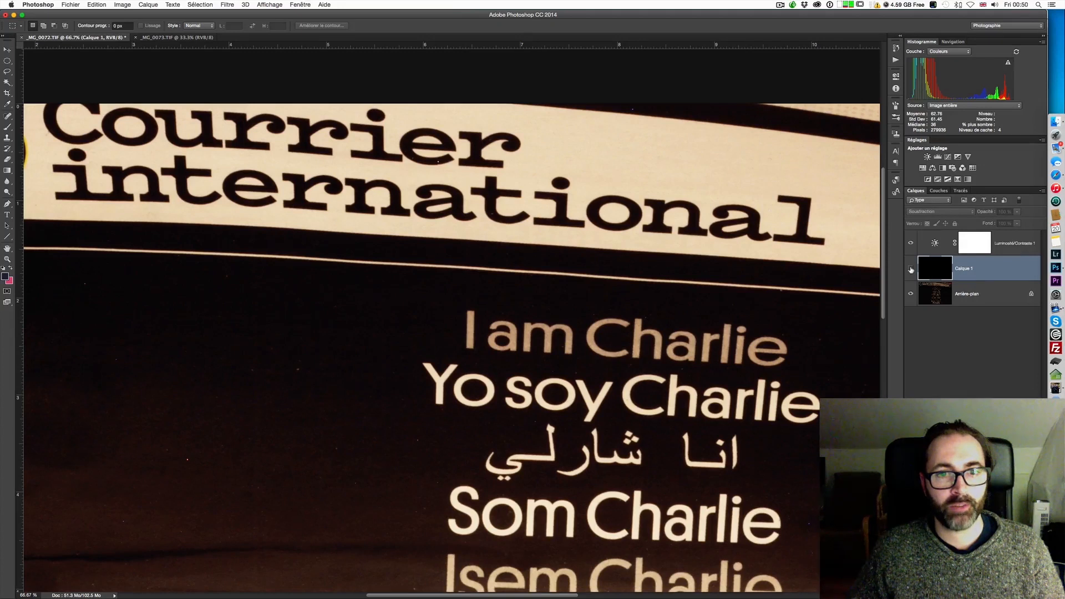
left_click(911, 269)
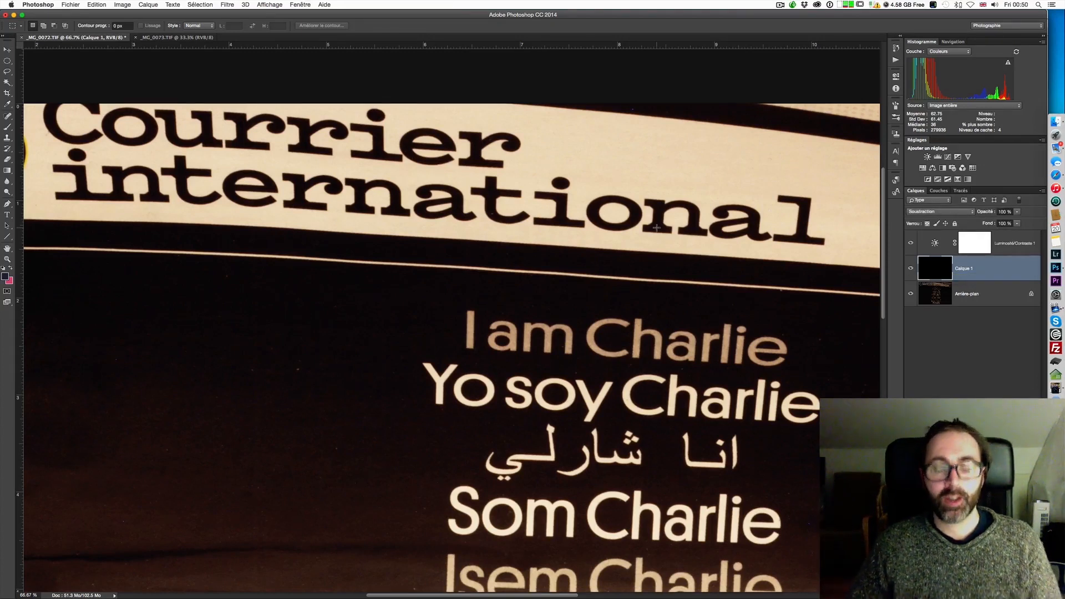
key("super+minus")
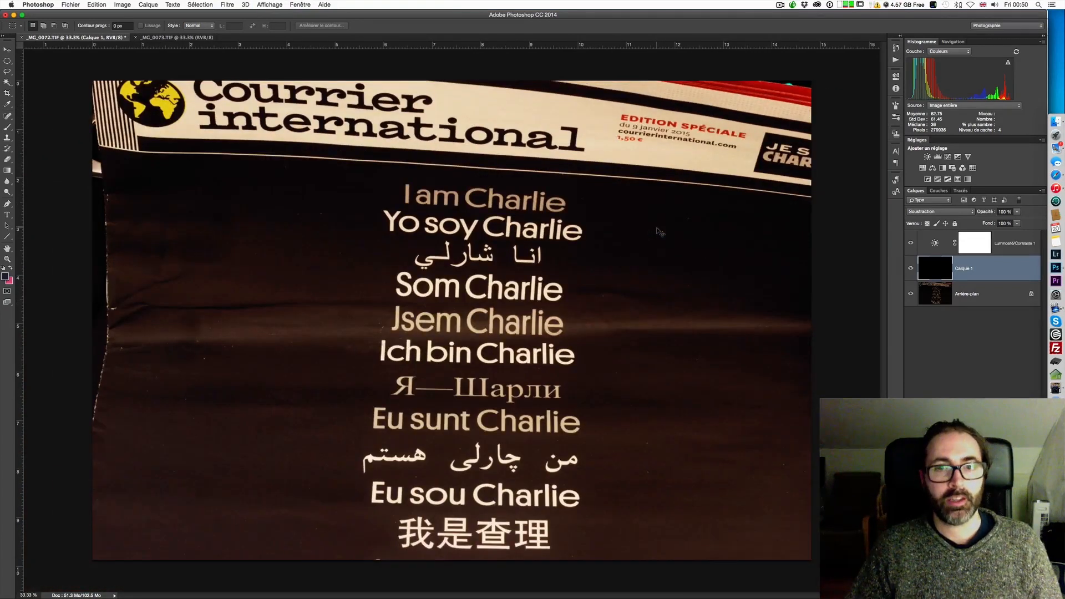